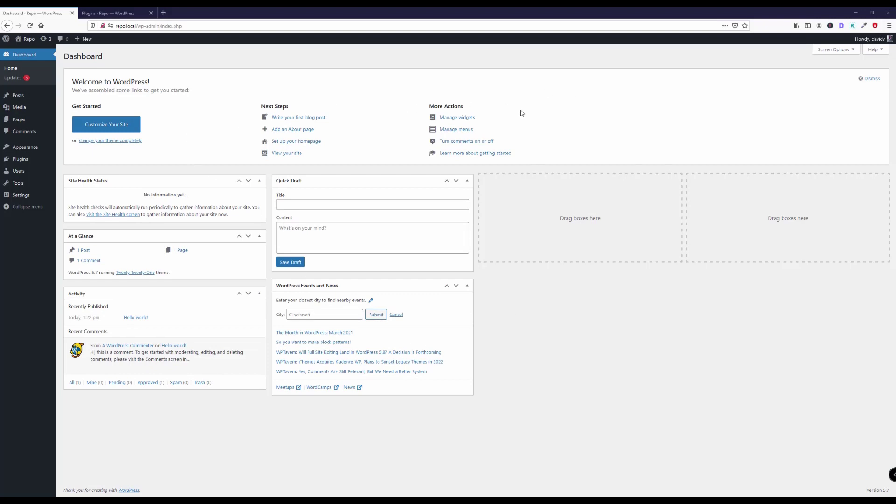
- Search the plugin directory for 'ultimate dashboard' and activate the Ultimate Dashboard plugin
mouse_move(32, 163)
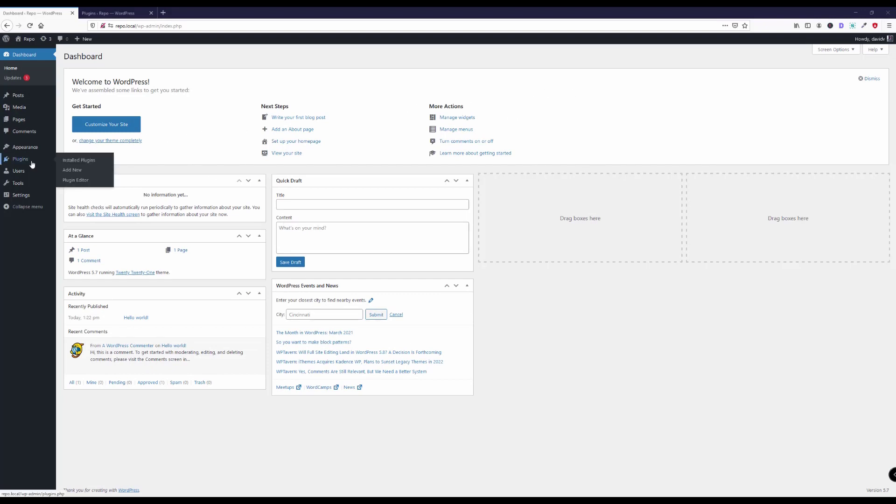
left_click(80, 171)
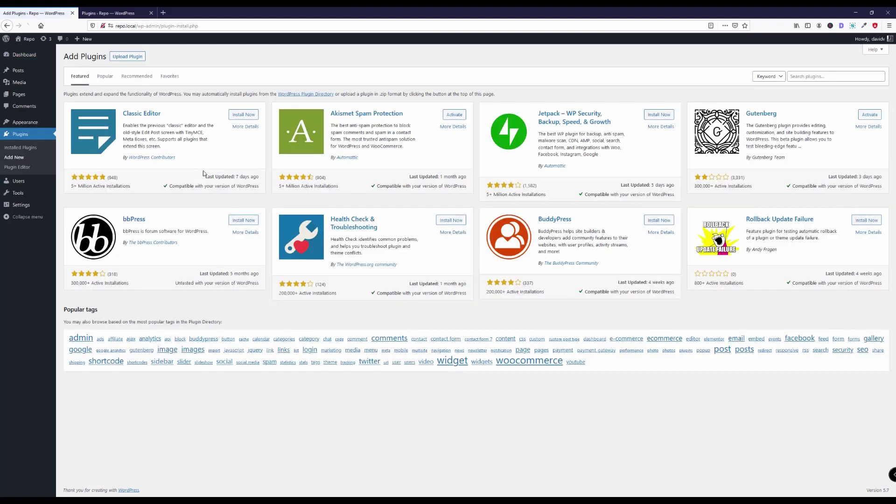
left_click(811, 81)
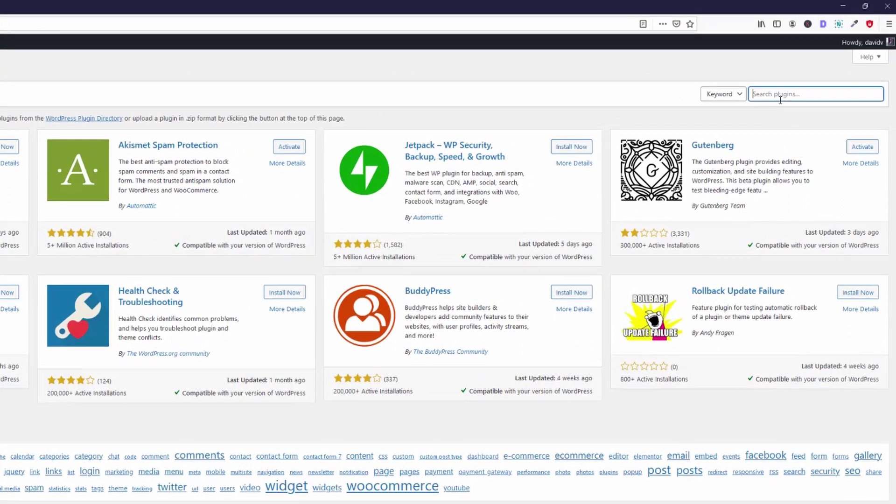
type("uli")
type("imate das")
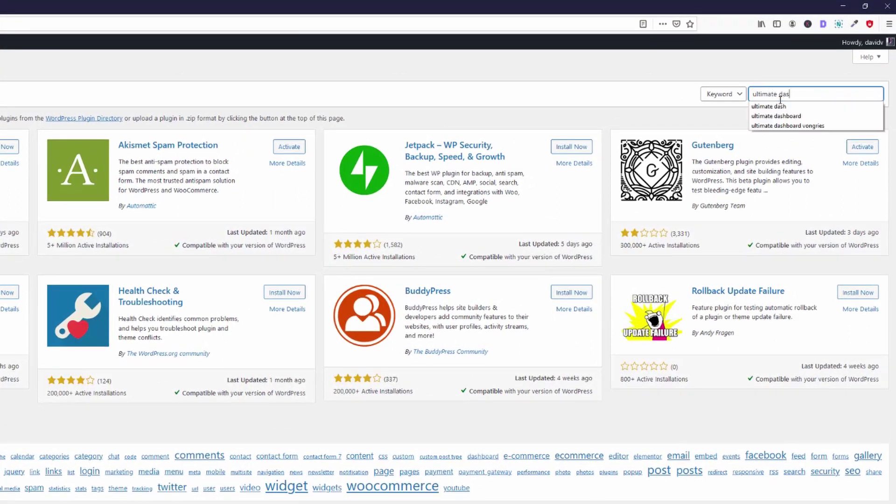
type("hboar")
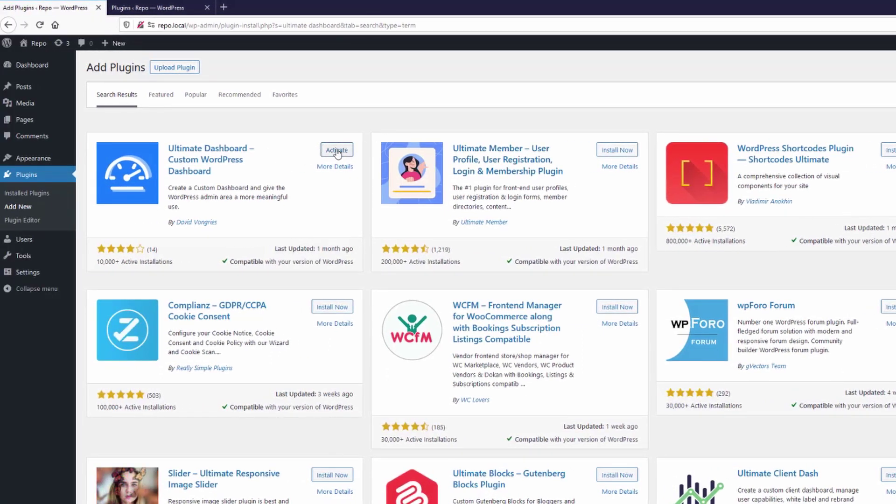
left_click(336, 151)
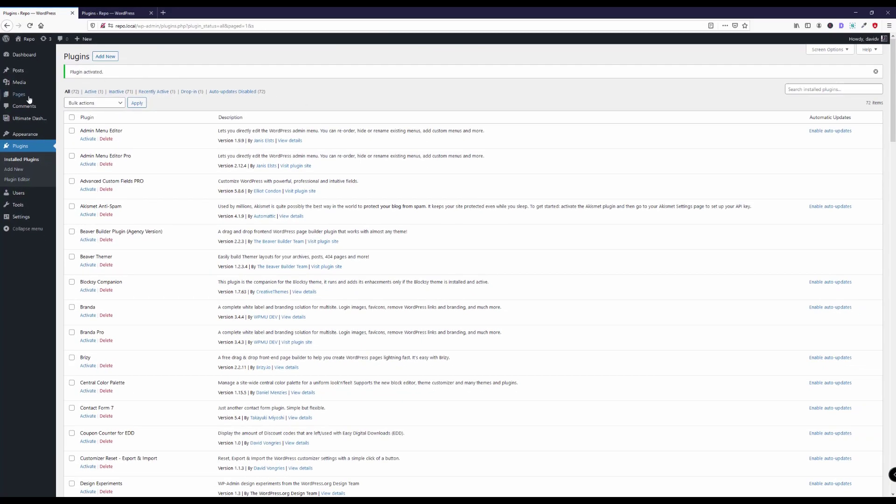
- Open Ultimate Dashboard Settings and scroll to the Custom Dashboard and Custom Admin CSS fields
mouse_move(18, 120)
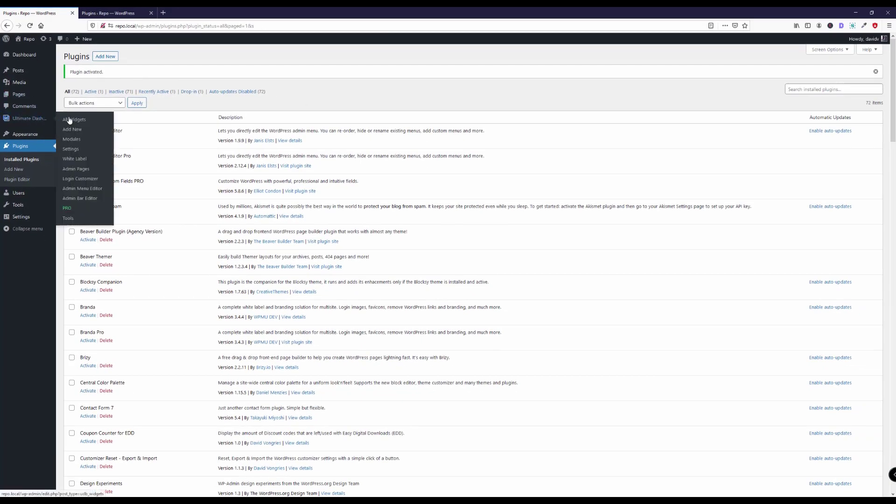
left_click(77, 148)
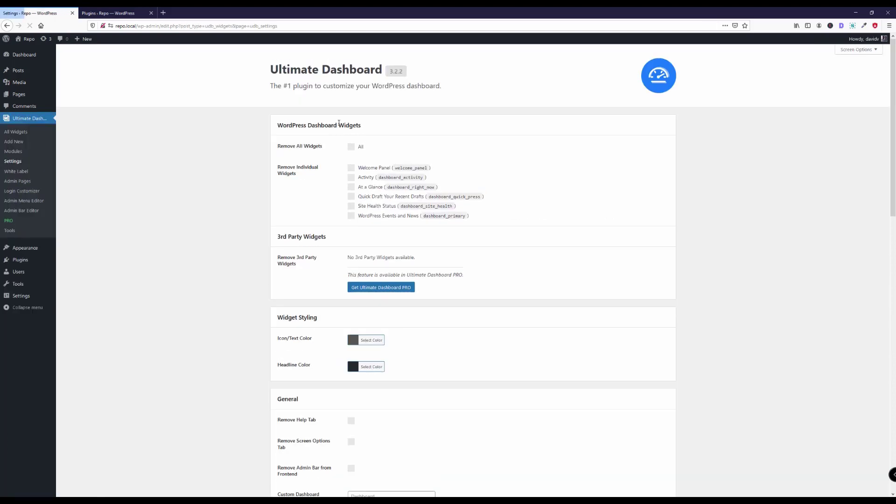
scroll(290, 198, "down", 7)
scroll(289, 197, "down", 3)
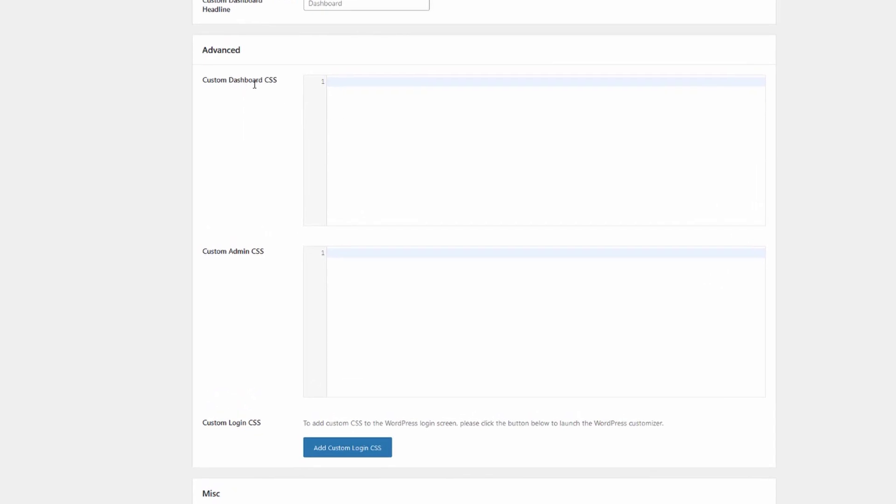
left_click(369, 89)
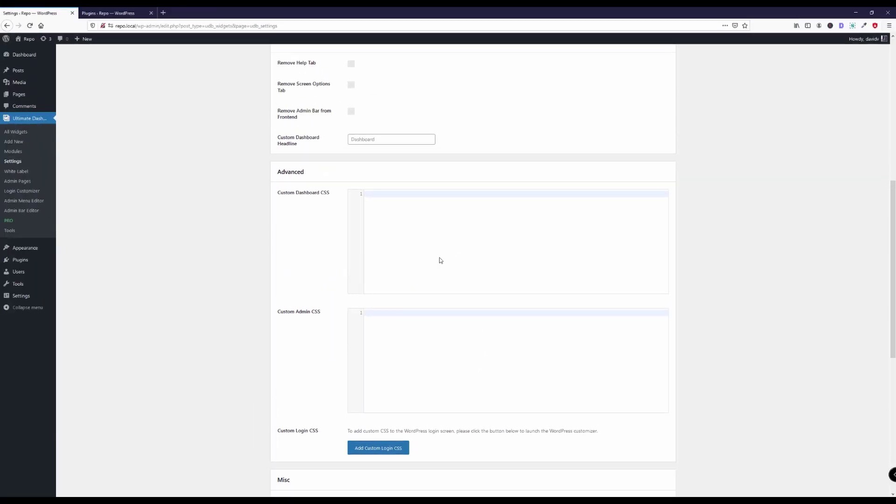
scroll(445, 268, "up", 1)
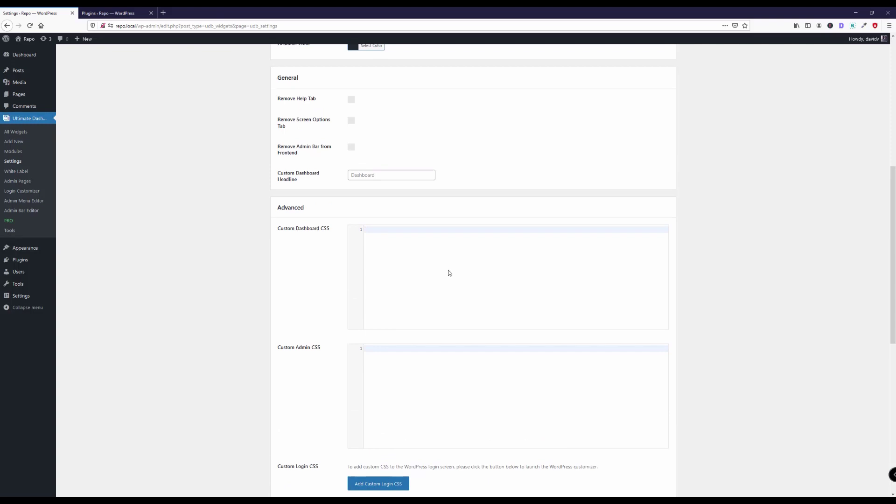
- Open Dashboard Home in a new browser tab, then return to the Ultimate Dashboard settings
mouse_move(38, 60)
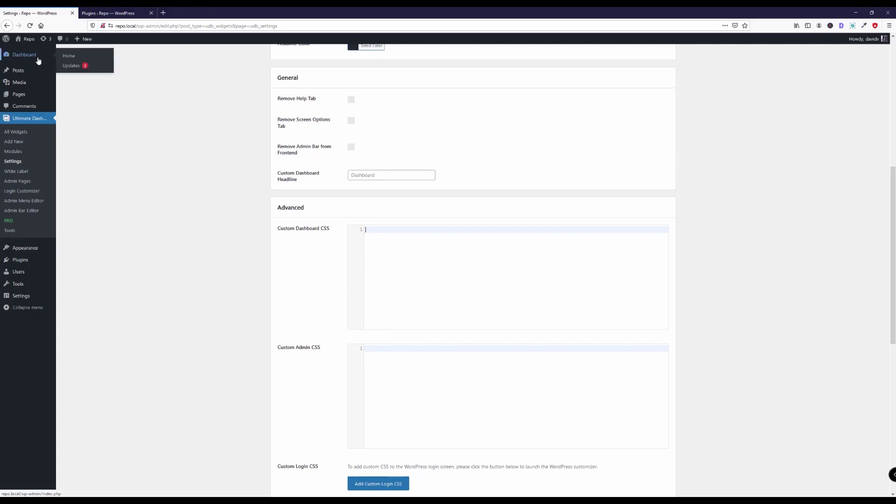
middle_click(78, 62)
key("ctrl+Tab")
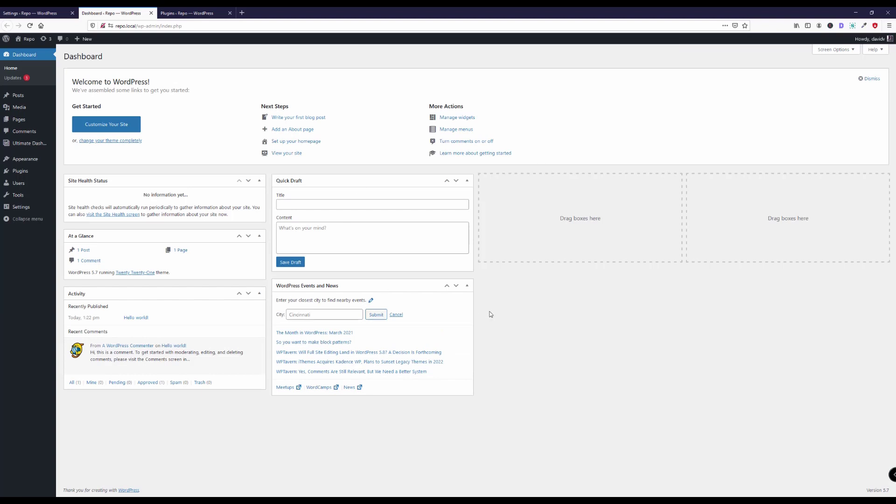
left_click(43, 15)
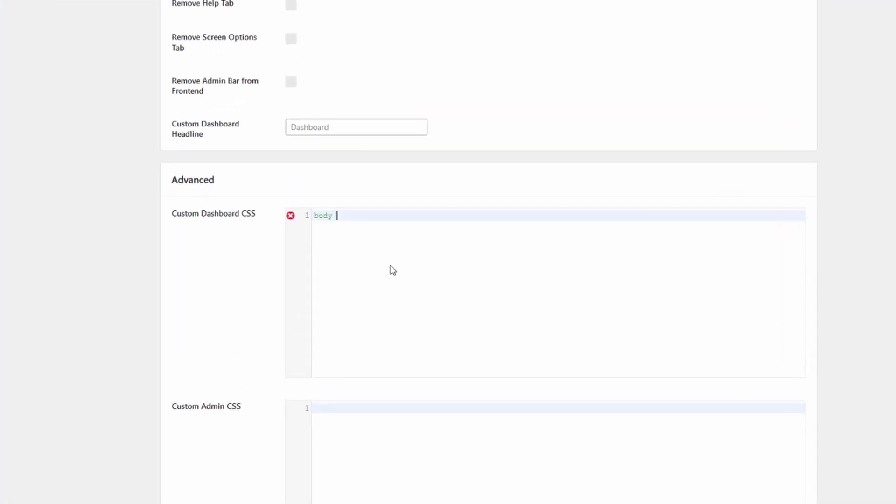
- Enter body { background: red; } in Custom Dashboard CSS and save the settings
type("{")
key("Return")
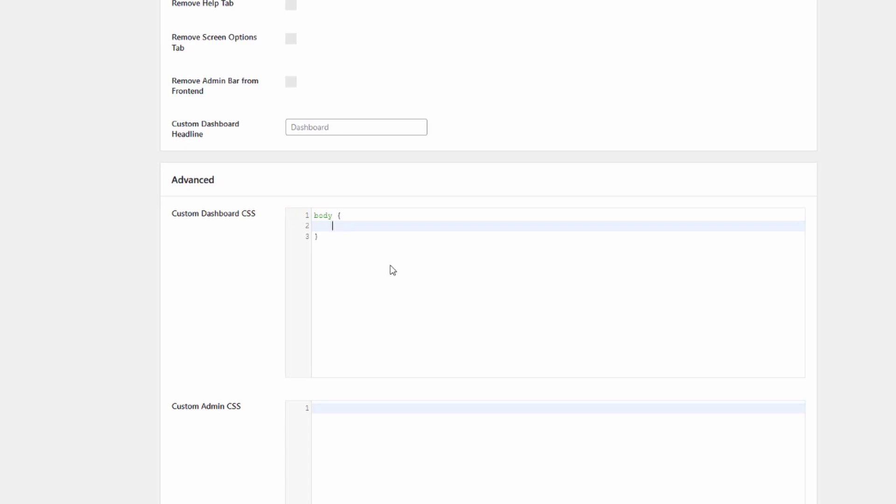
type("background: red;")
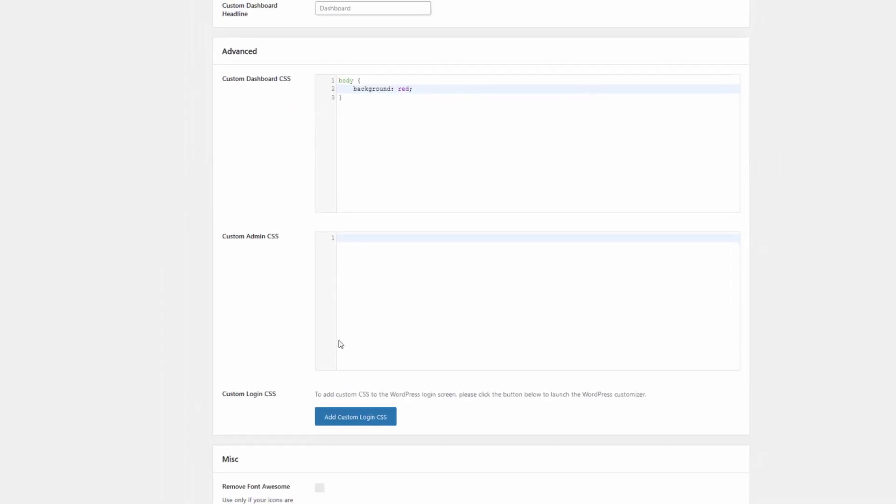
scroll(341, 344, "down", 5)
left_click(291, 292)
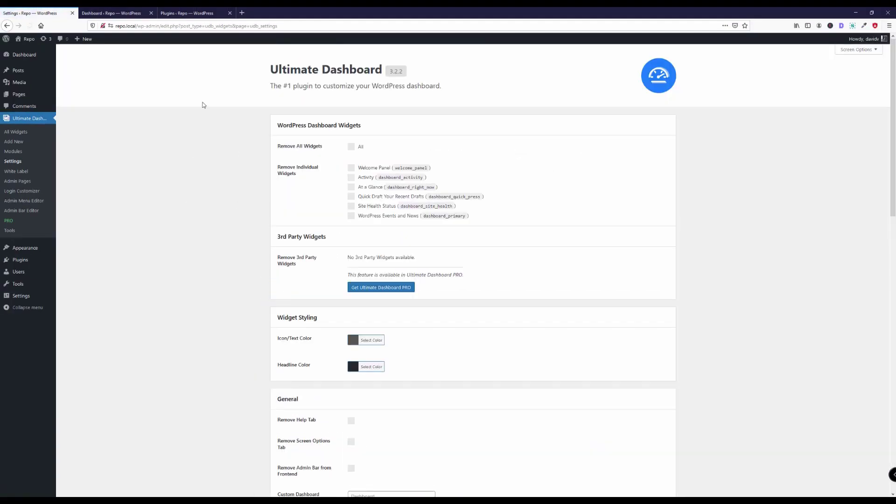
left_click(117, 14)
key("F5")
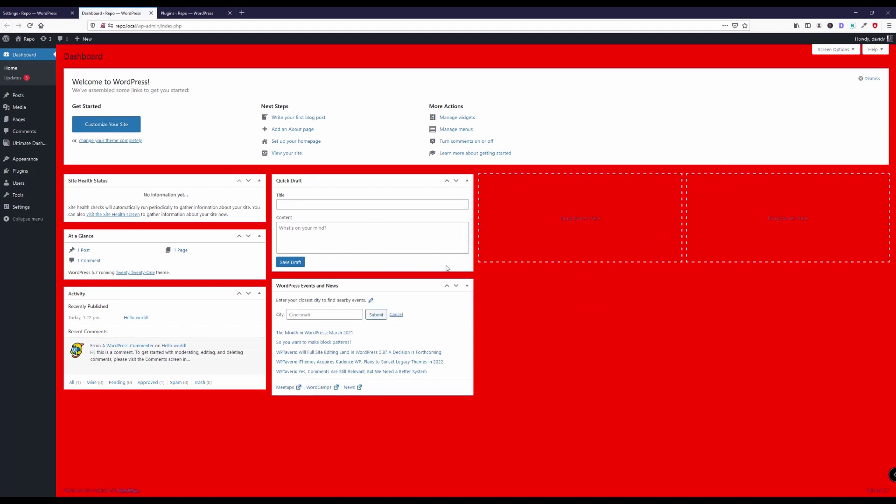
left_click(29, 97)
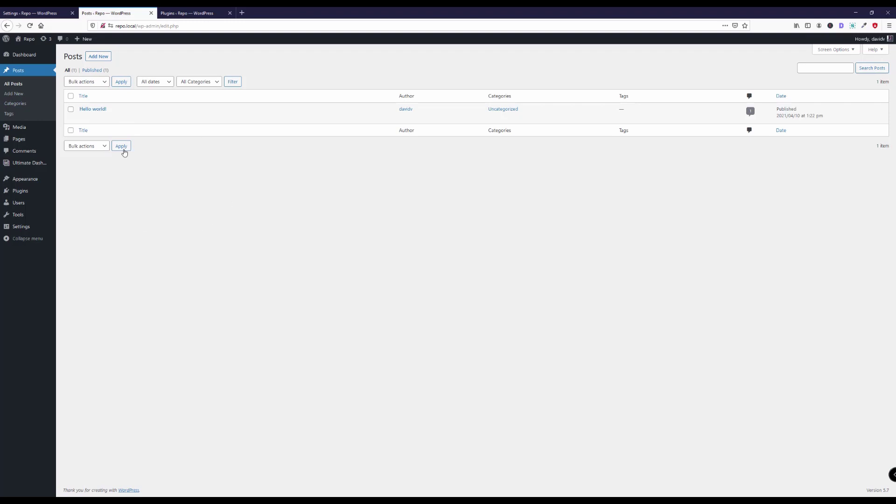
left_click(27, 54)
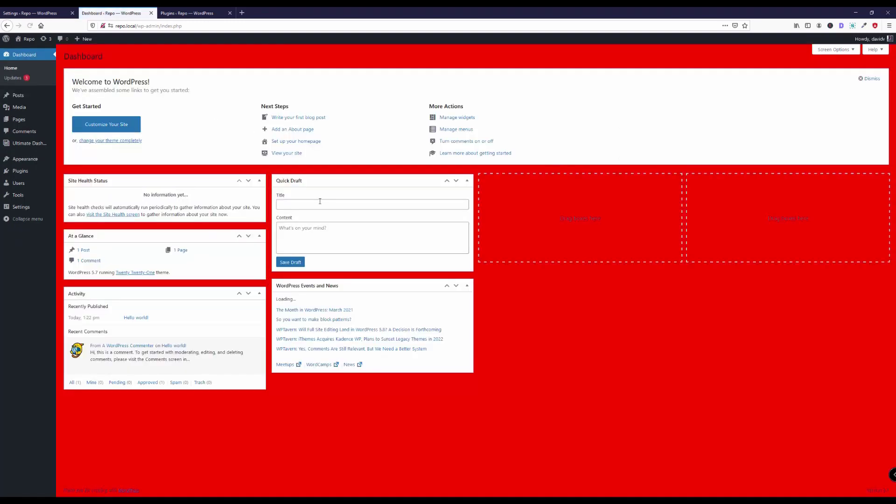
left_click(30, 13)
scroll(220, 270, "down", 5)
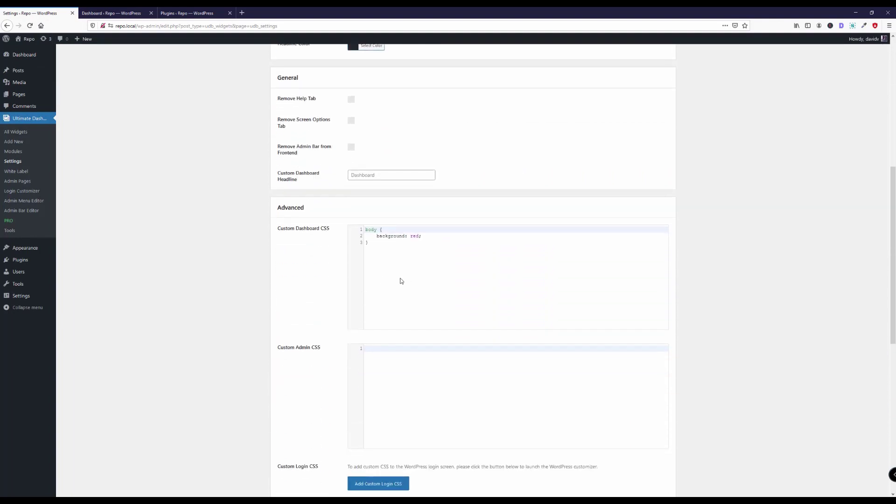
- Move the body background rule into Custom Admin CSS and empty Custom Dashboard CSS
left_click_drag(400, 280, 350, 231)
key("ctrl+c")
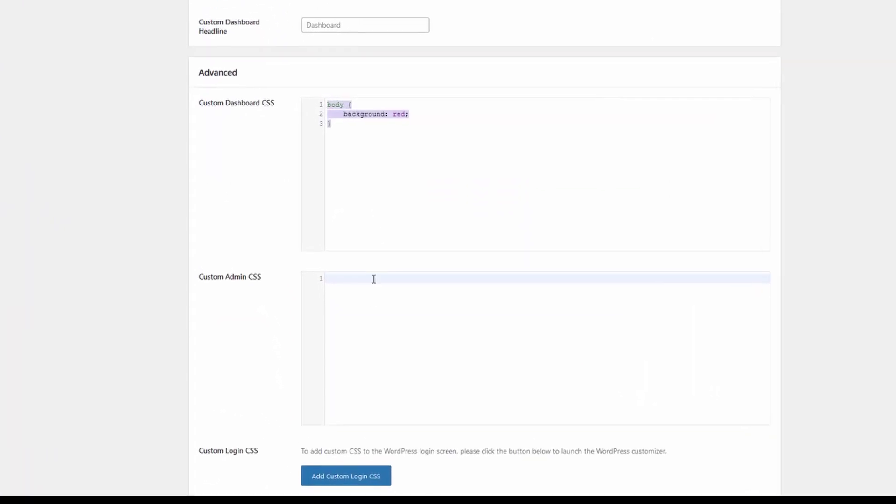
left_click(386, 326)
key("ctrl+v")
left_click(371, 156)
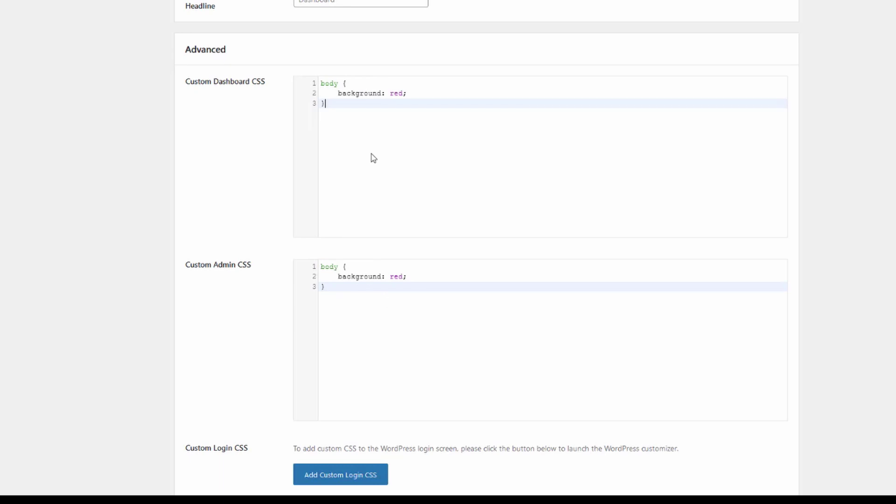
key("ctrl+a")
key("BackSpace")
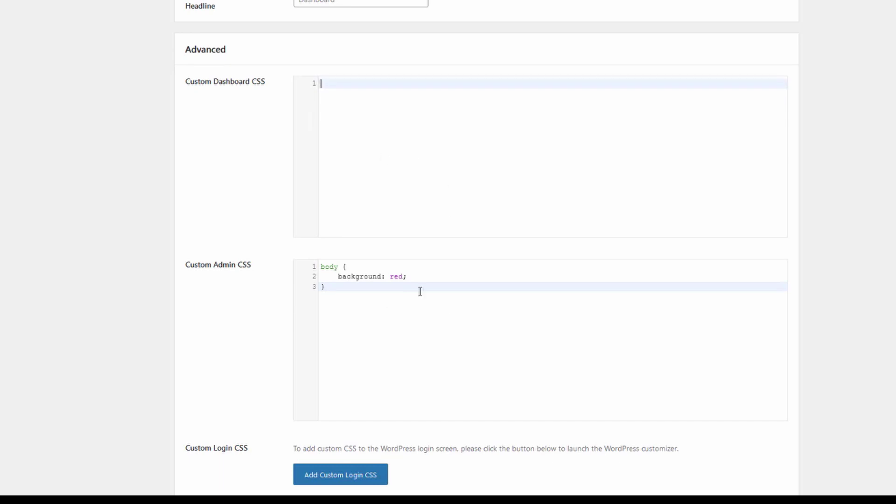
- Change the admin background colour from red to #ccc and save the changes
double_click(397, 278)
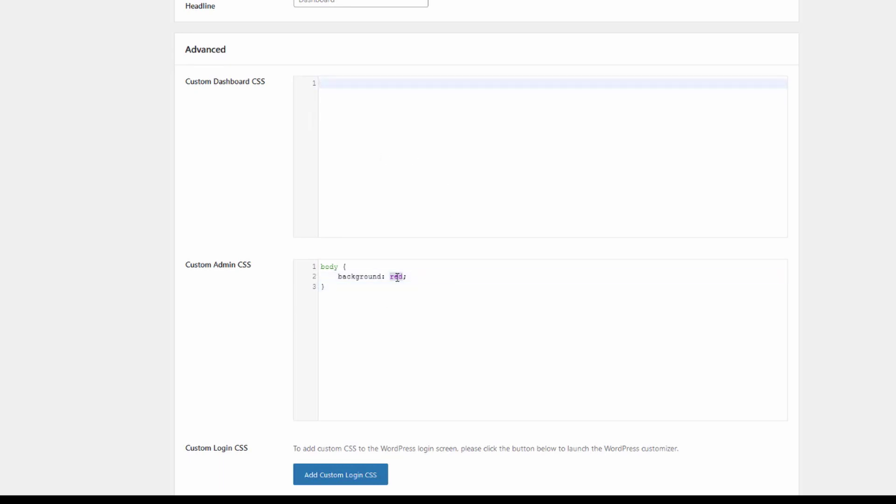
type("#ccc")
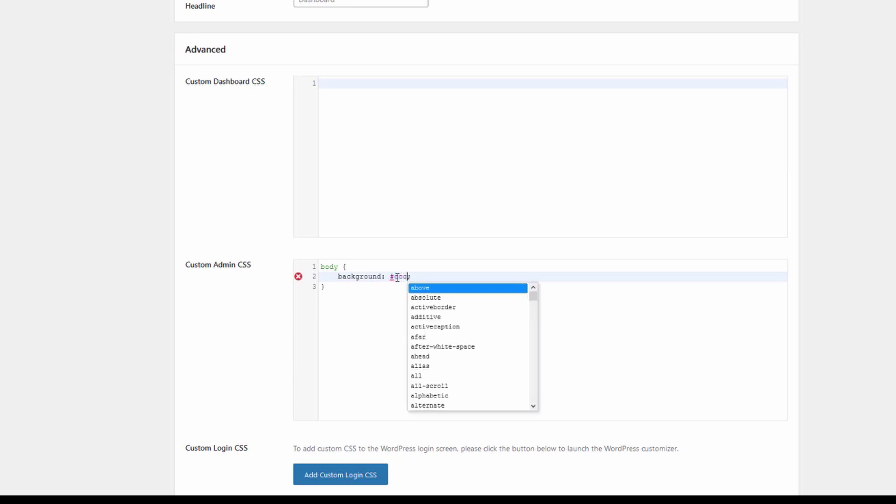
left_click(405, 303)
left_click(411, 280)
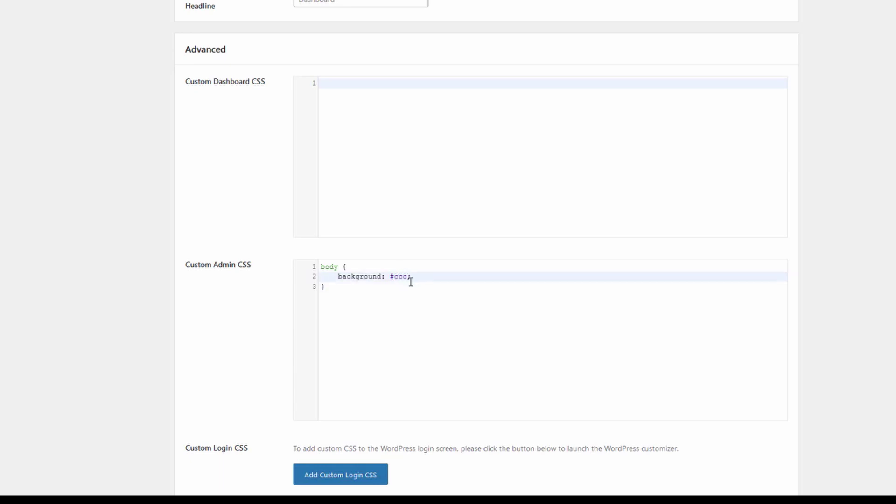
scroll(418, 286, "down", 5)
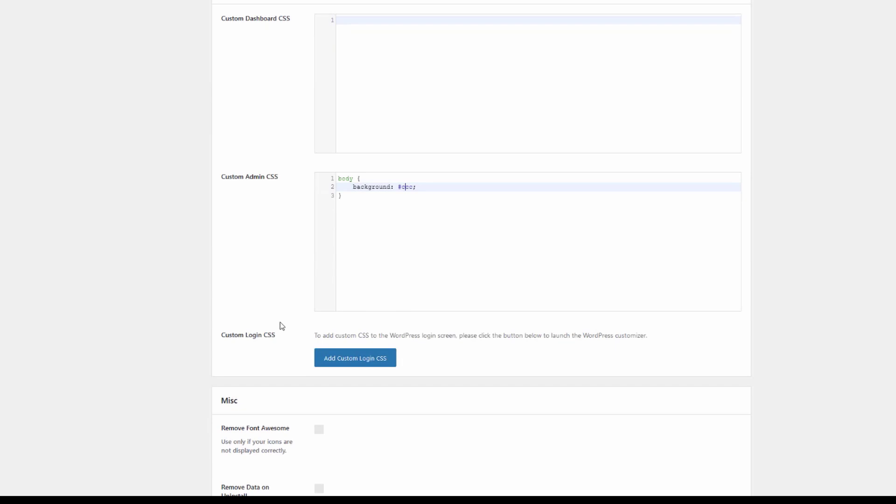
left_click(268, 385)
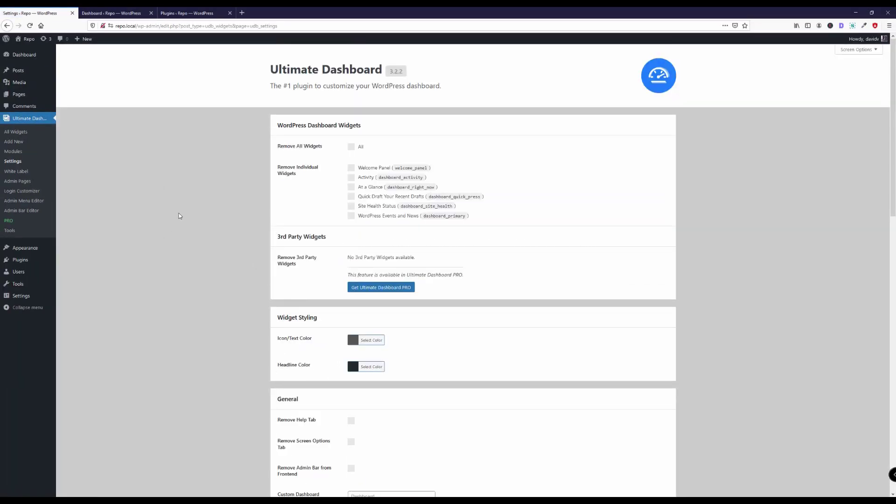
left_click(31, 74)
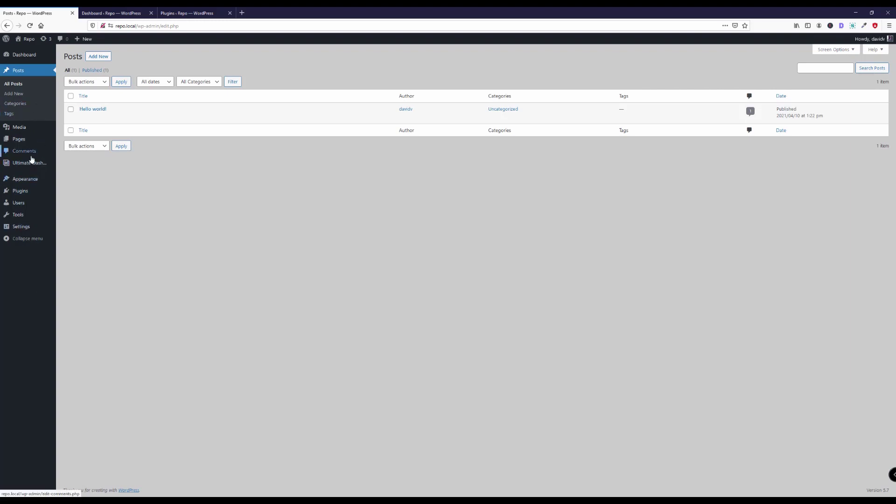
mouse_move(37, 163)
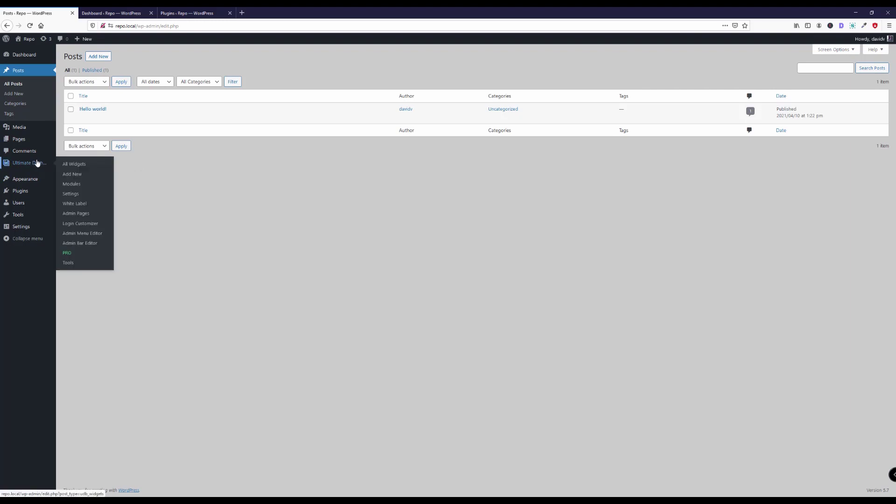
left_click(73, 195)
scroll(217, 252, "down", 2)
scroll(216, 260, "down", 8)
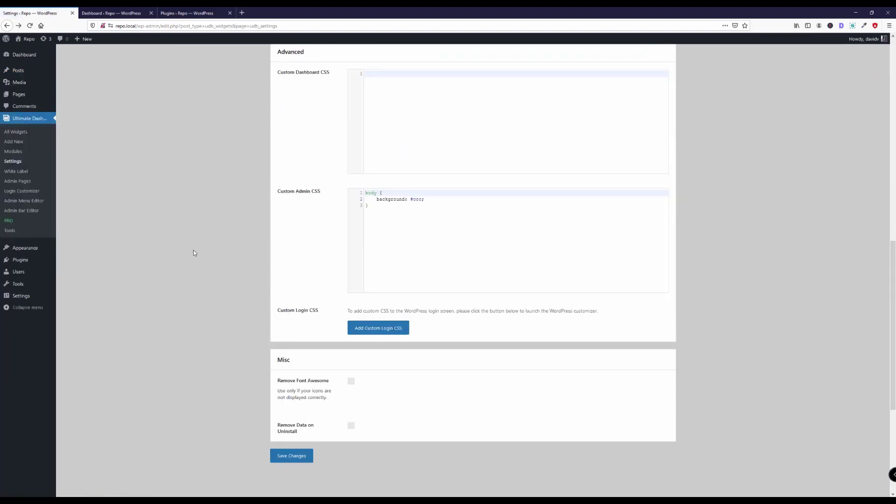
- In the Login Customizer's Custom CSS, enter body { background: #aaa; }, then start the element inspector
left_click(387, 332)
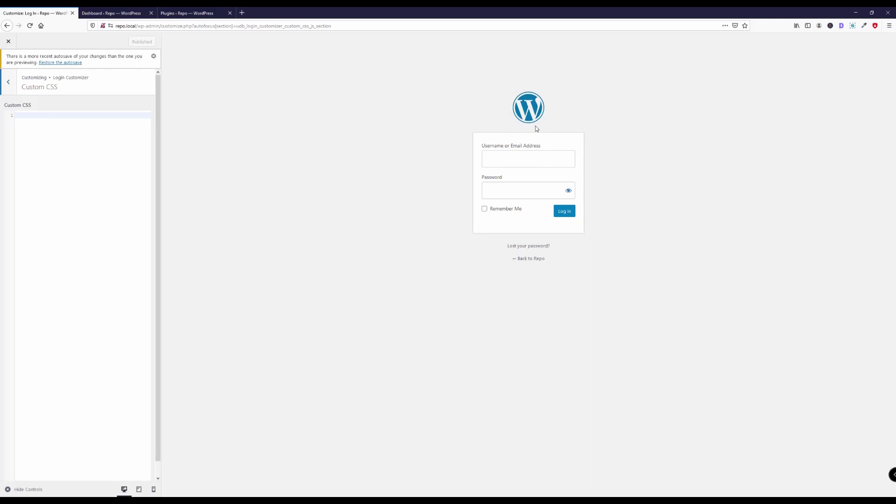
left_click(96, 181)
type("body ")
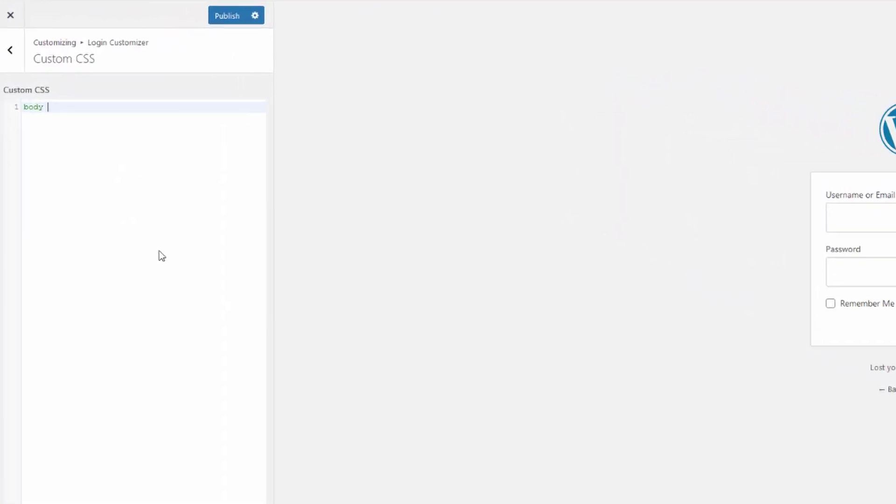
type("{")
key("Return")
type("ba")
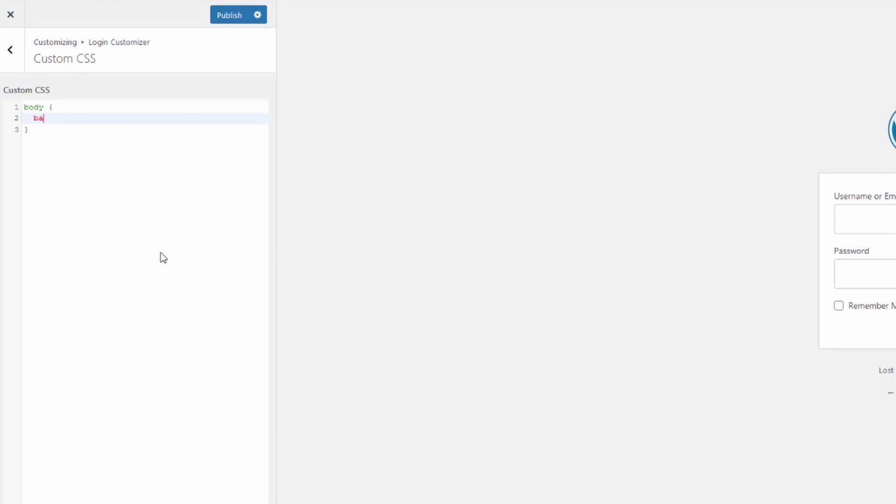
type("ckground: #aa")
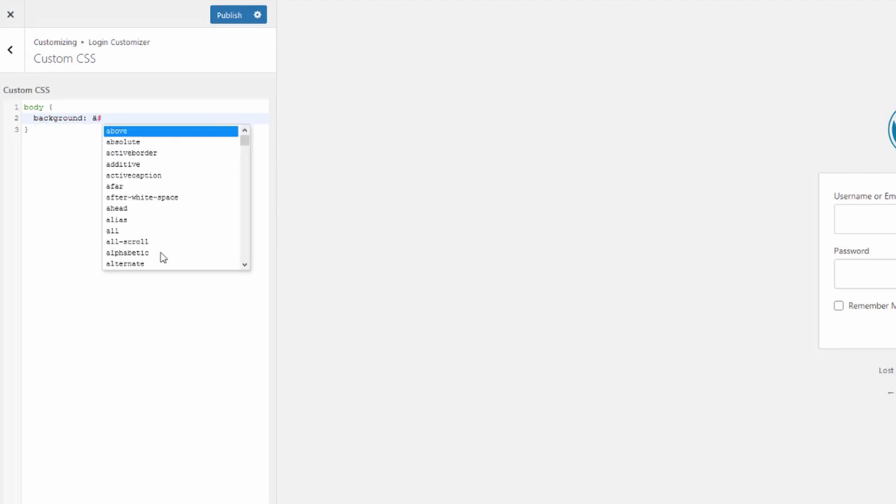
type("a;")
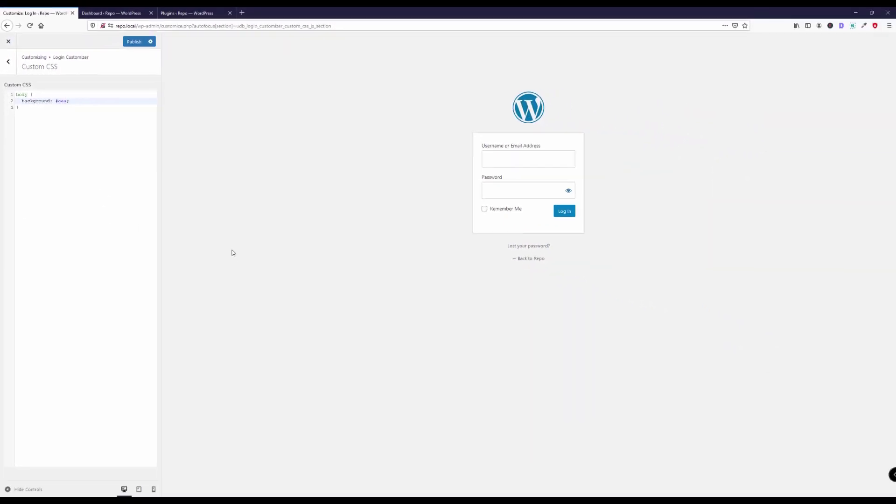
key("ctrl+shift+c")
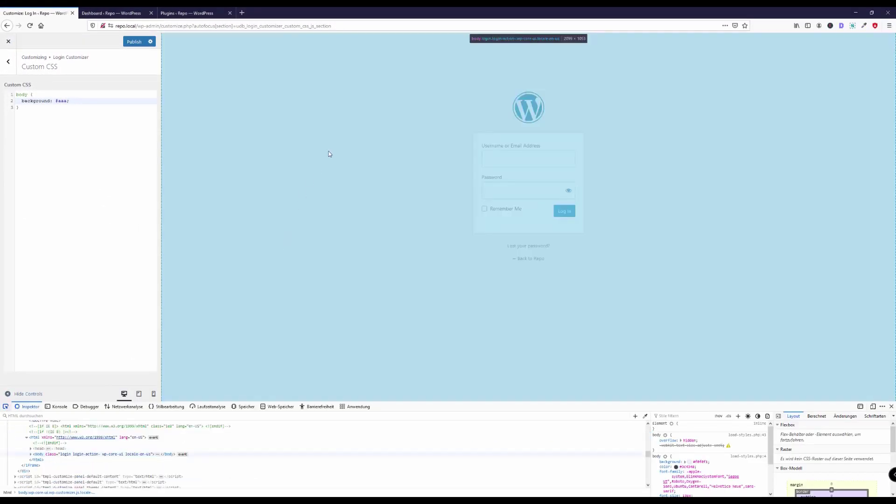
- Copy the login class from the inspected body element and change the selector to body.login
left_click(414, 107)
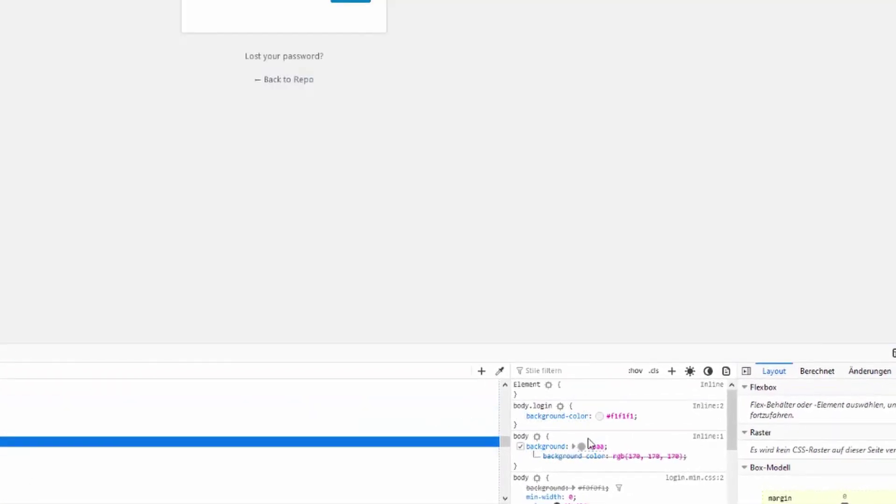
double_click(541, 406)
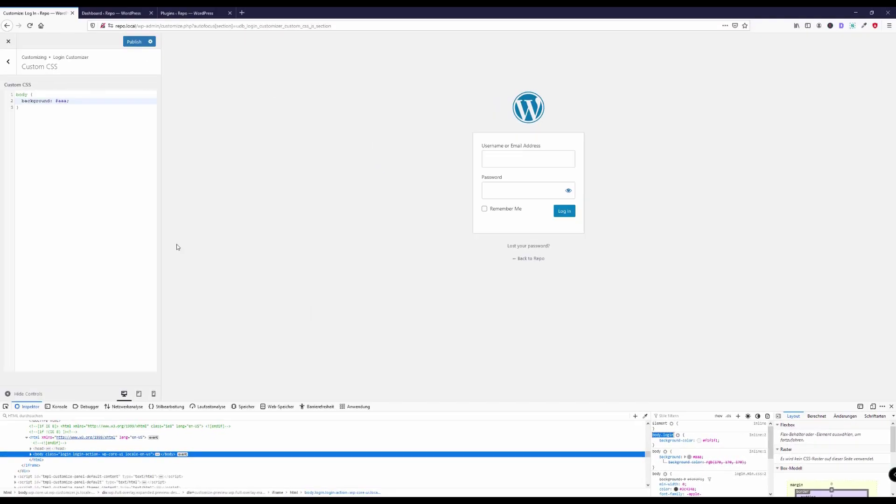
double_click(25, 96)
key("ctrl+v")
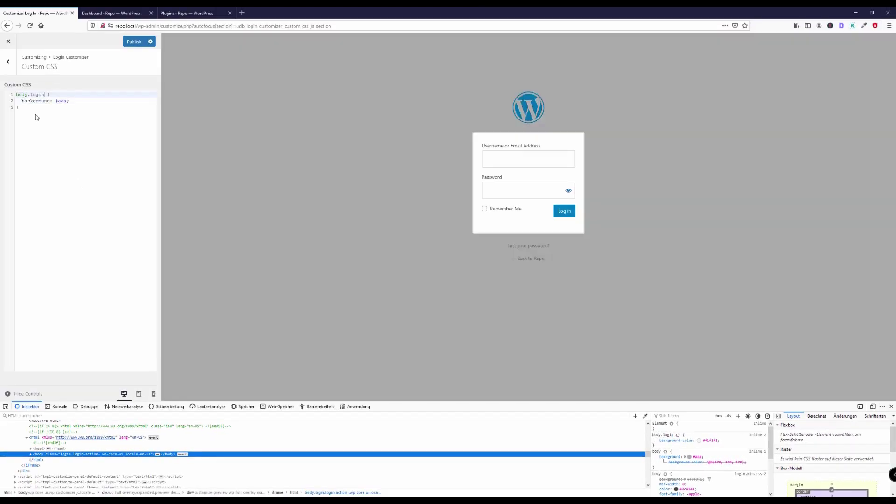
left_click(891, 406)
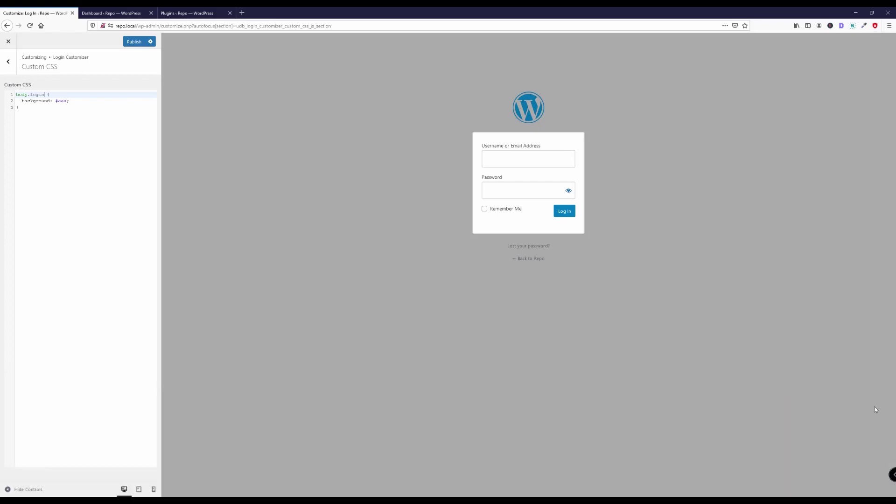
left_click(67, 147)
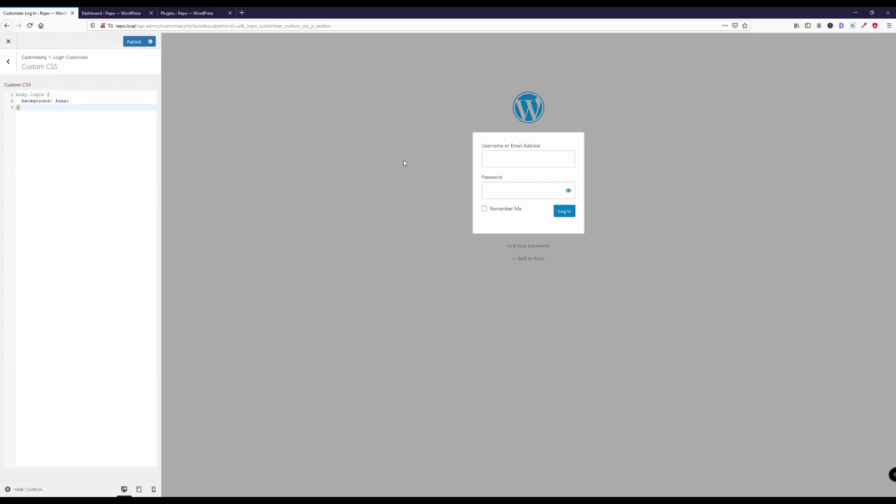
left_click(8, 61)
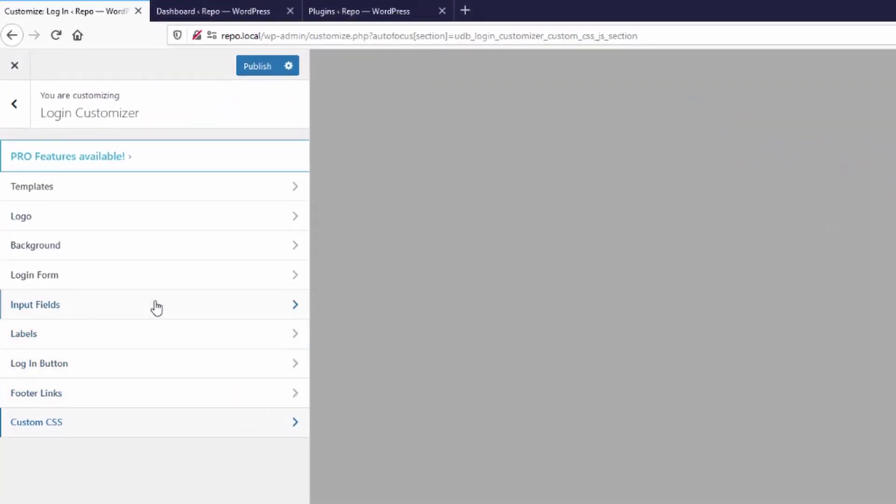
left_click(159, 219)
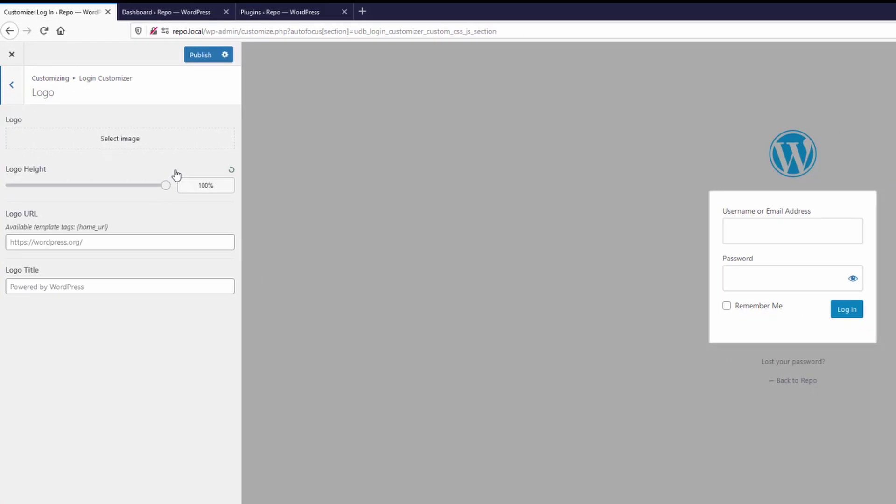
left_click(11, 85)
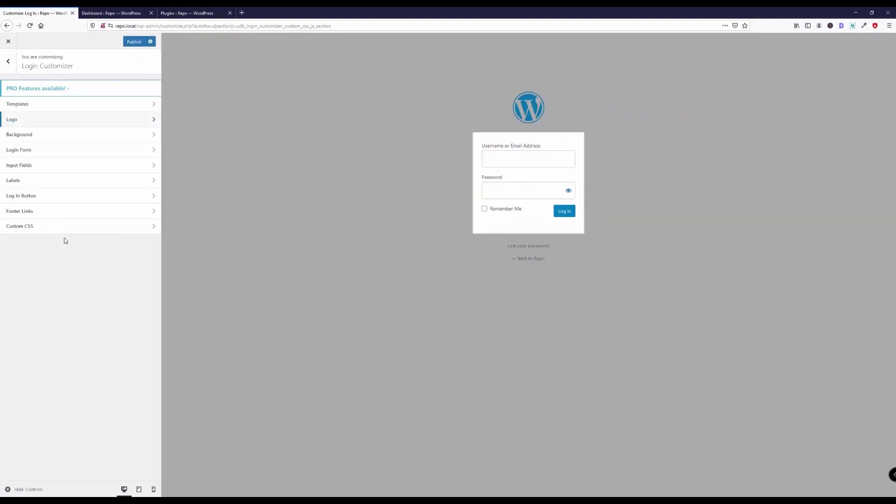
left_click(70, 226)
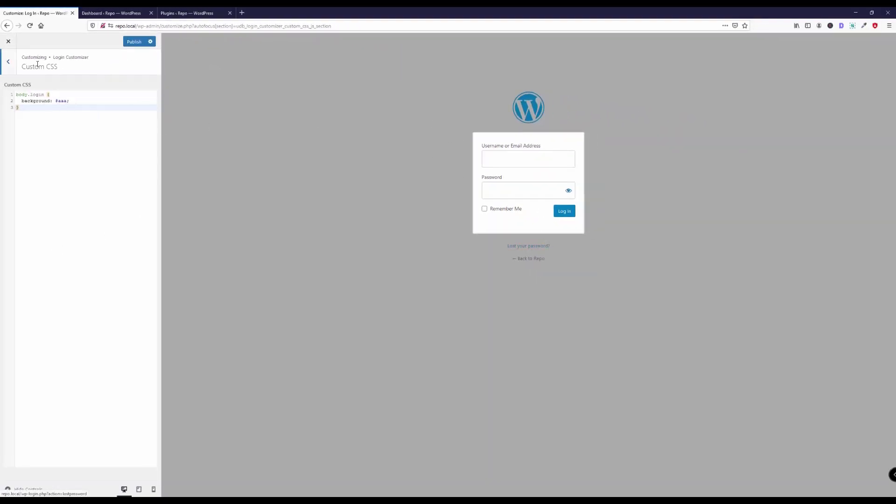
- Exit the login customizer discarding unpublished changes, and scroll to the Advanced CSS section
left_click(8, 41)
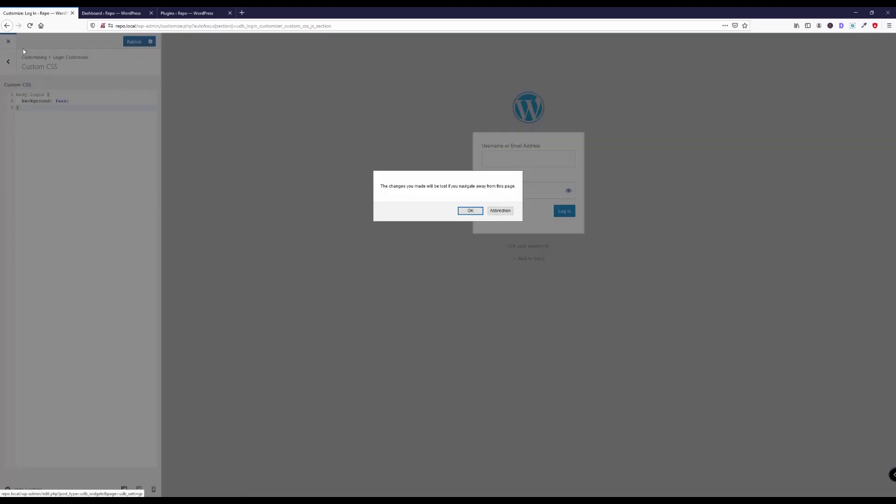
left_click(476, 212)
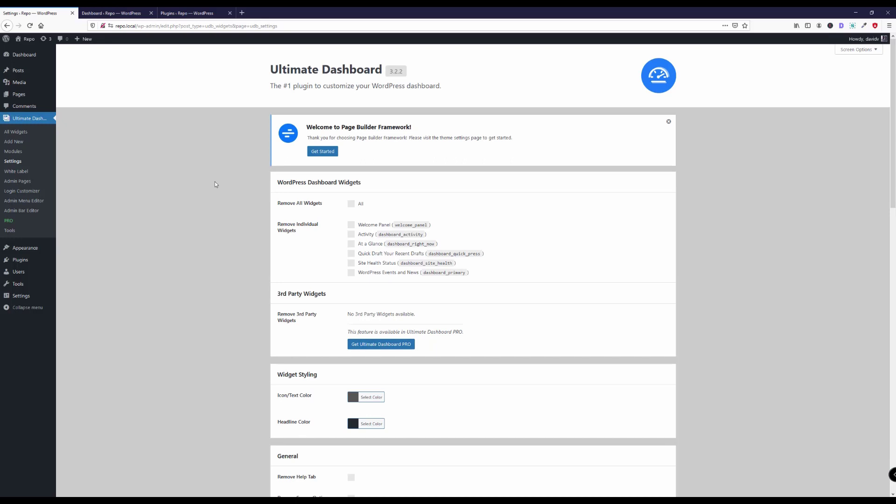
scroll(229, 194, "down", 6)
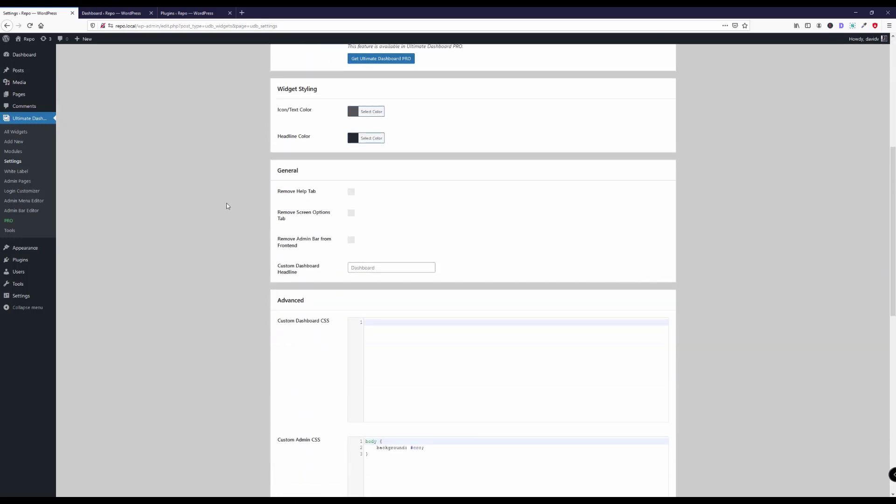
scroll(227, 210, "down", 5)
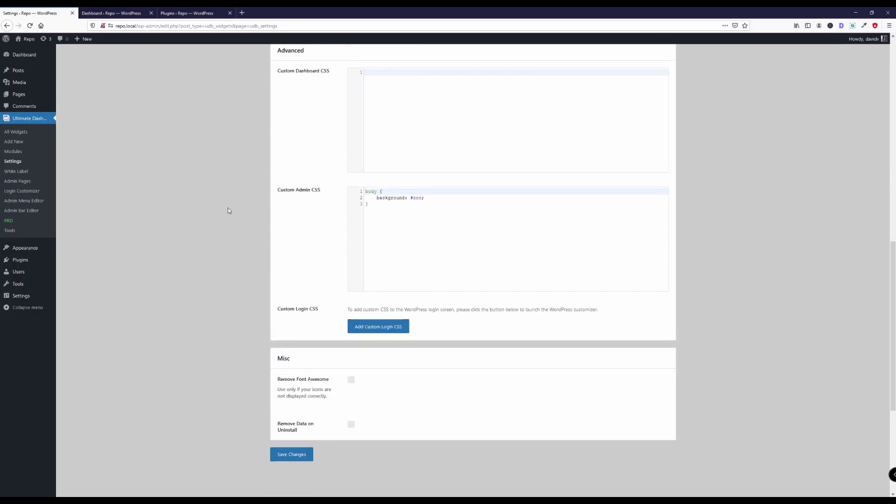